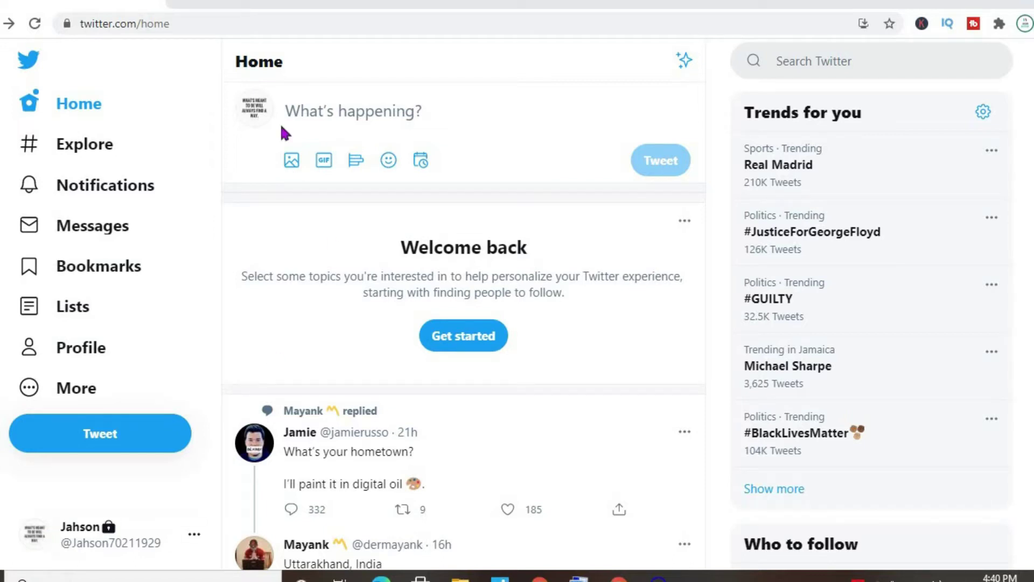
Step: Start a new tweet in the What's happening box on the home feed
left_click(317, 110)
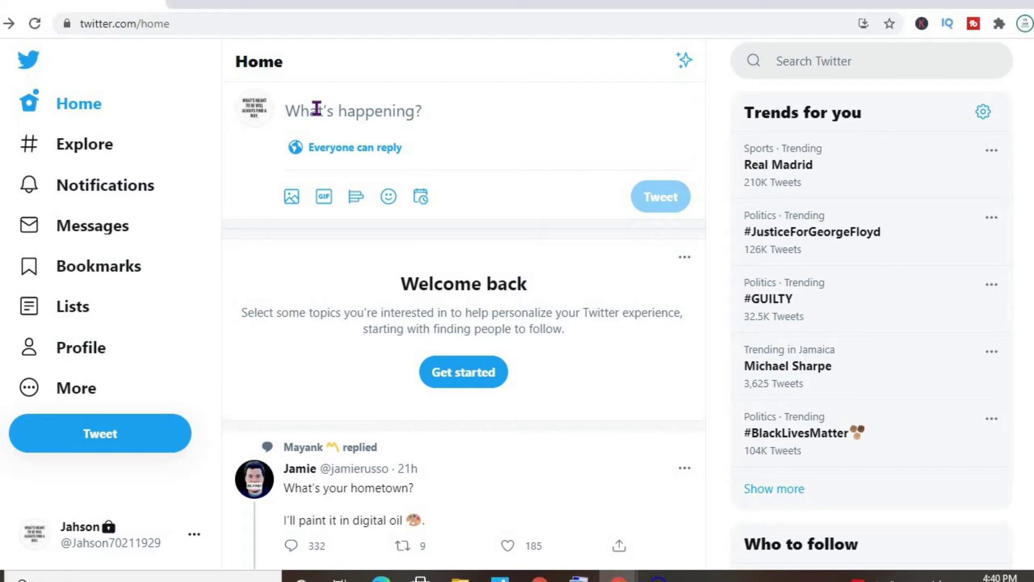
type("1")
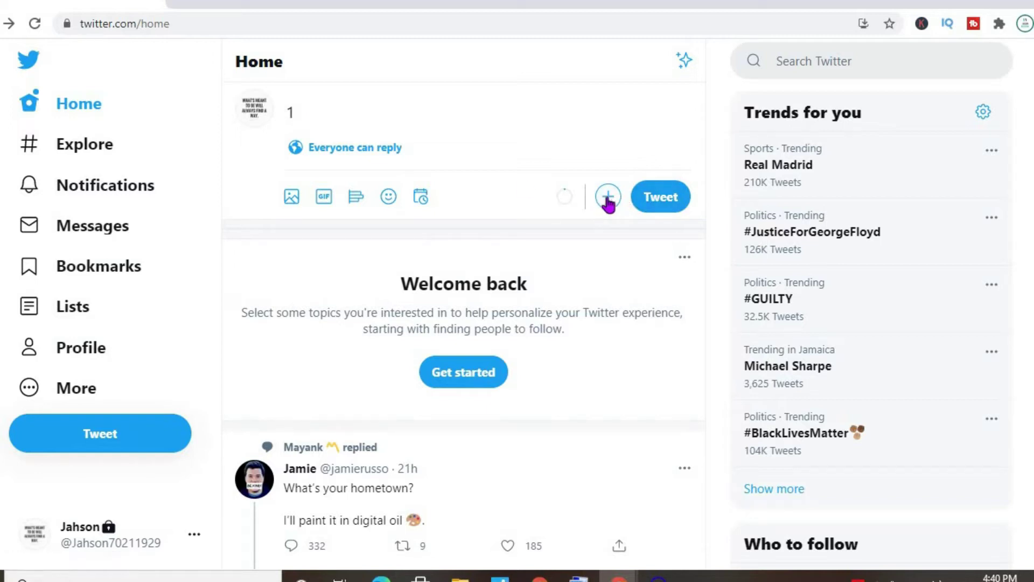
Step: Expand the tweet into the full compose window and show its Unsent Tweets drafts
left_click(606, 197)
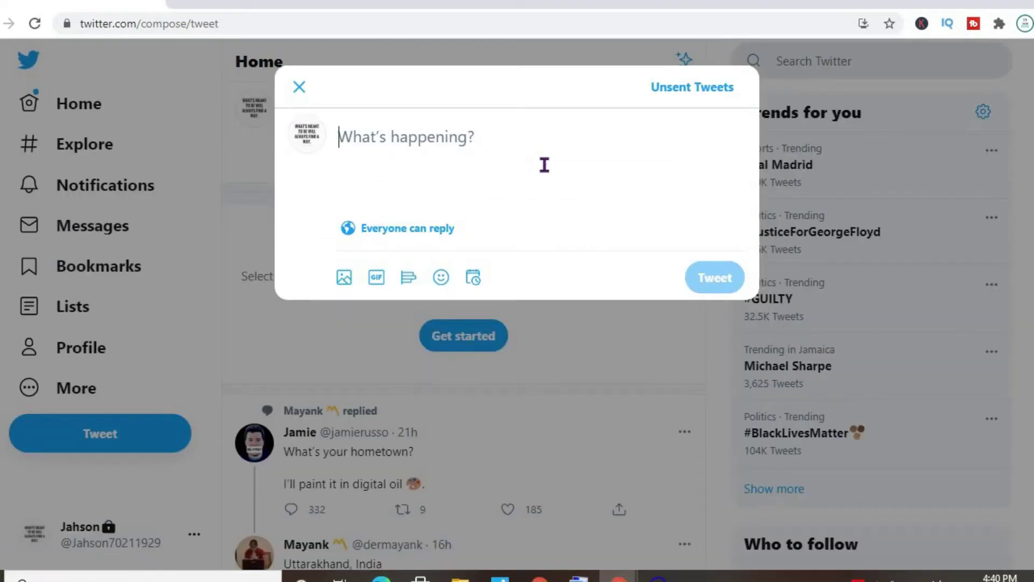
left_click(687, 89)
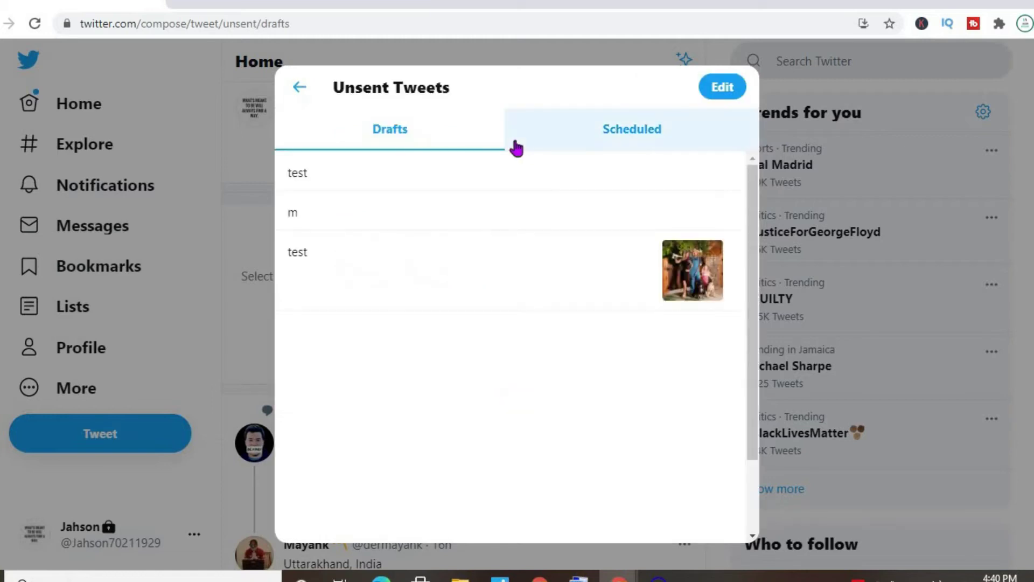
Step: Open the 'test' draft, discard its changes, and close out of the drafts list and compose window
left_click(335, 185)
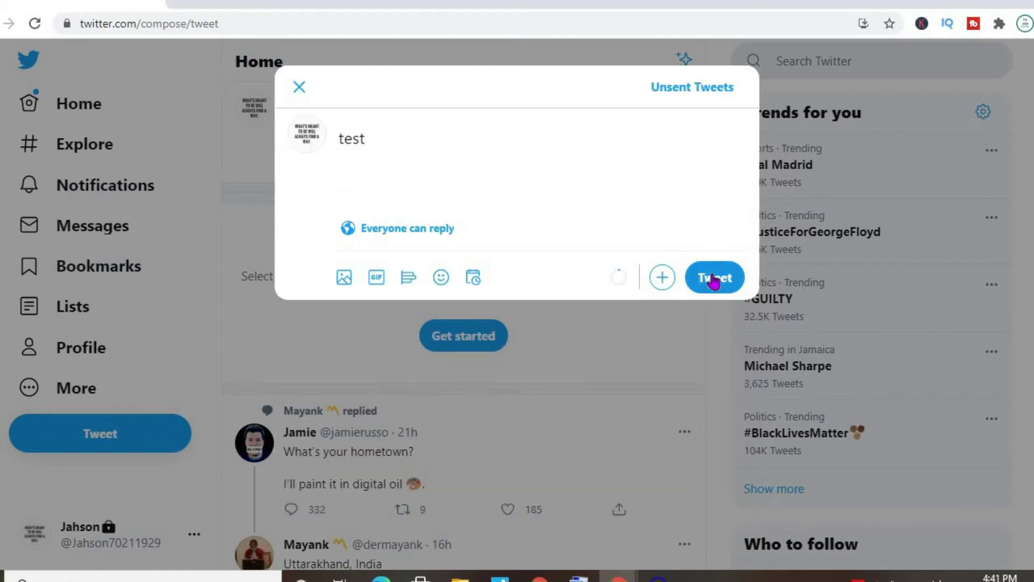
left_click(298, 88)
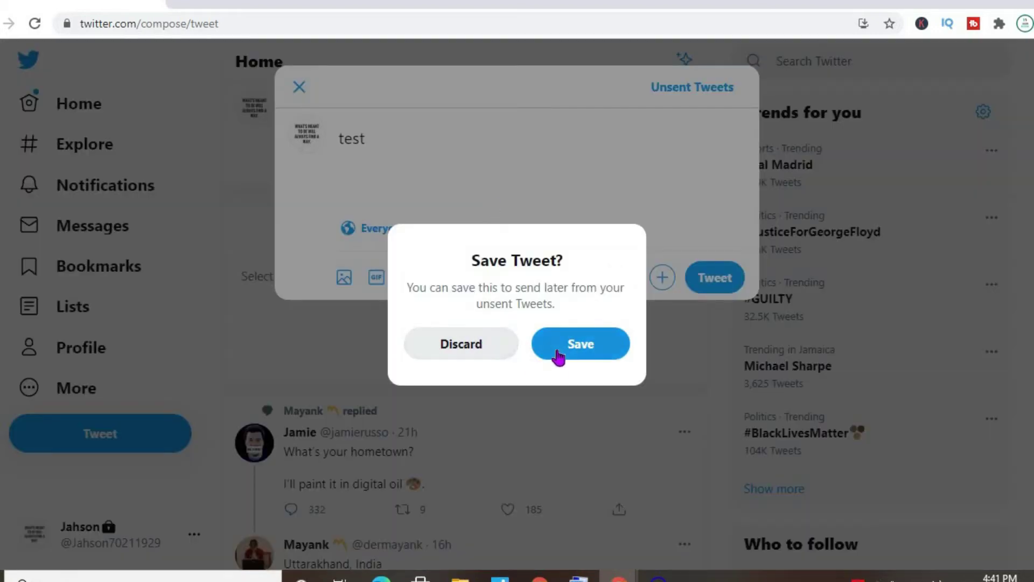
left_click(480, 348)
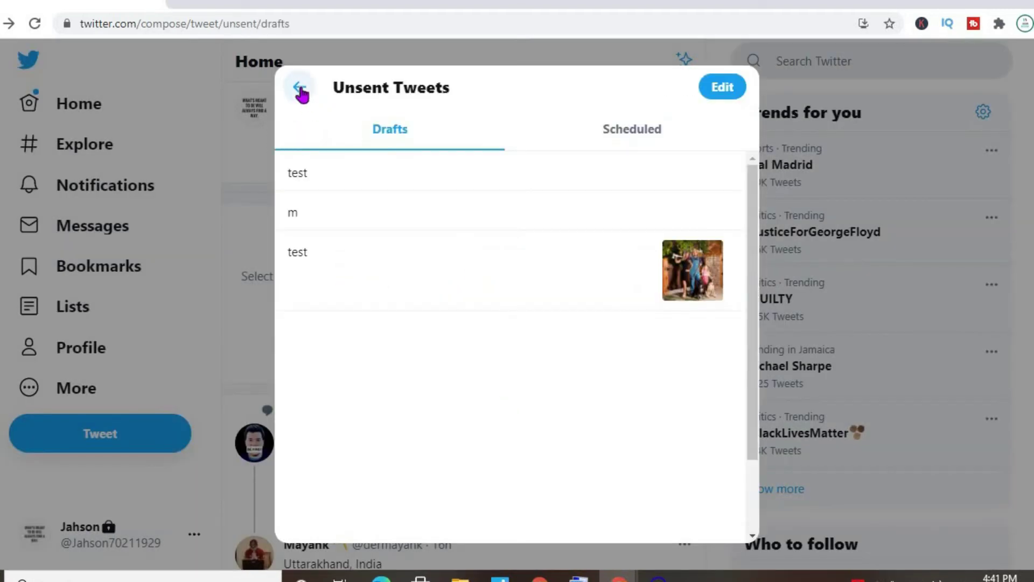
left_click(299, 88)
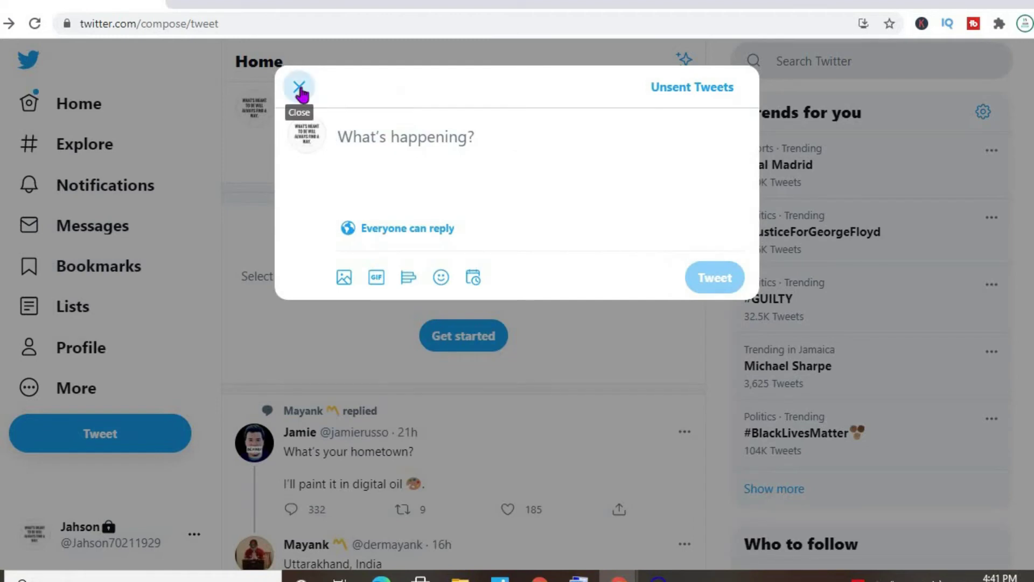
left_click(299, 87)
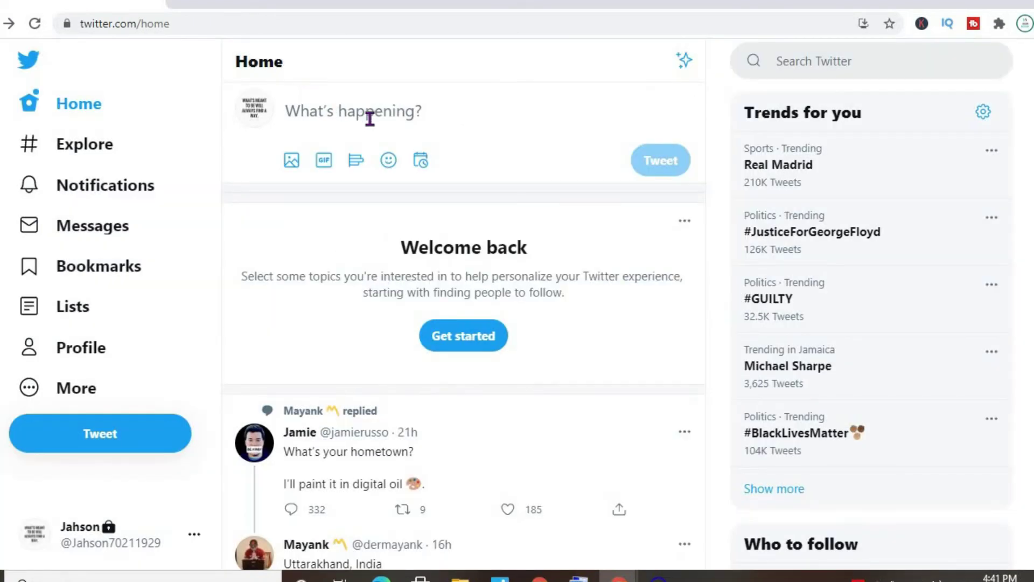
Step: Compose a new tweet 'tested' in the full compose window and save it as a draft
left_click(370, 113)
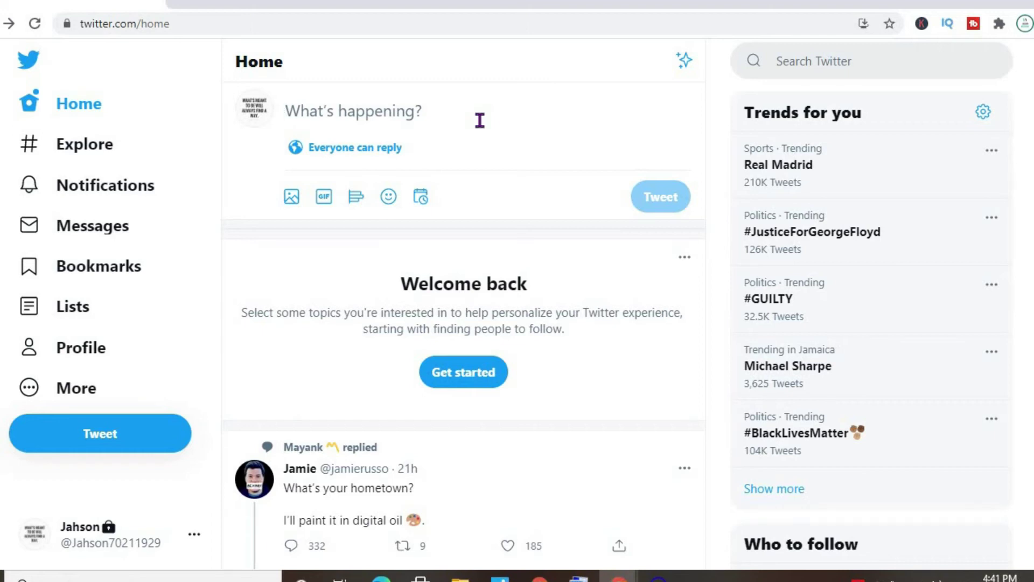
type("m")
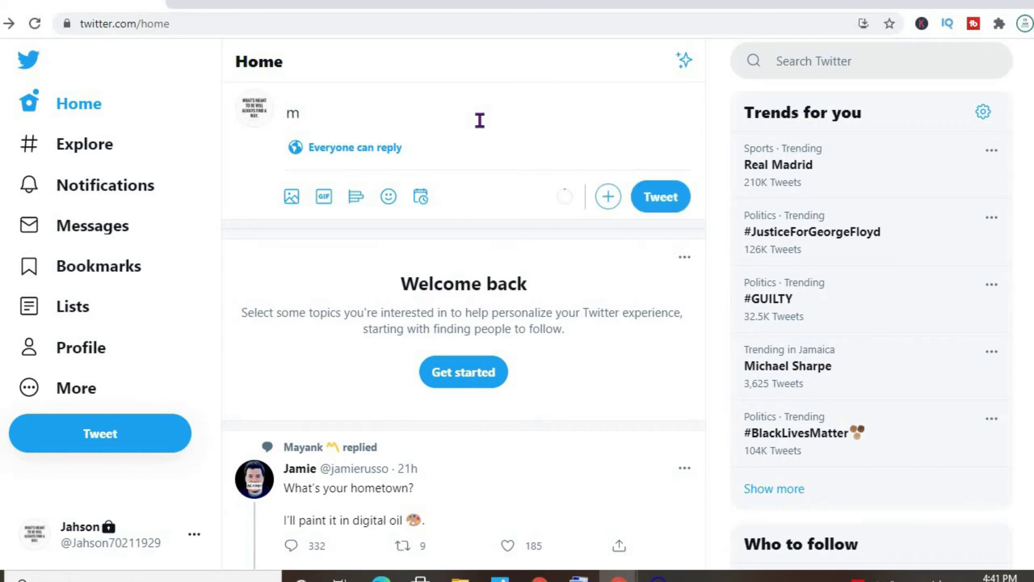
left_click(608, 196)
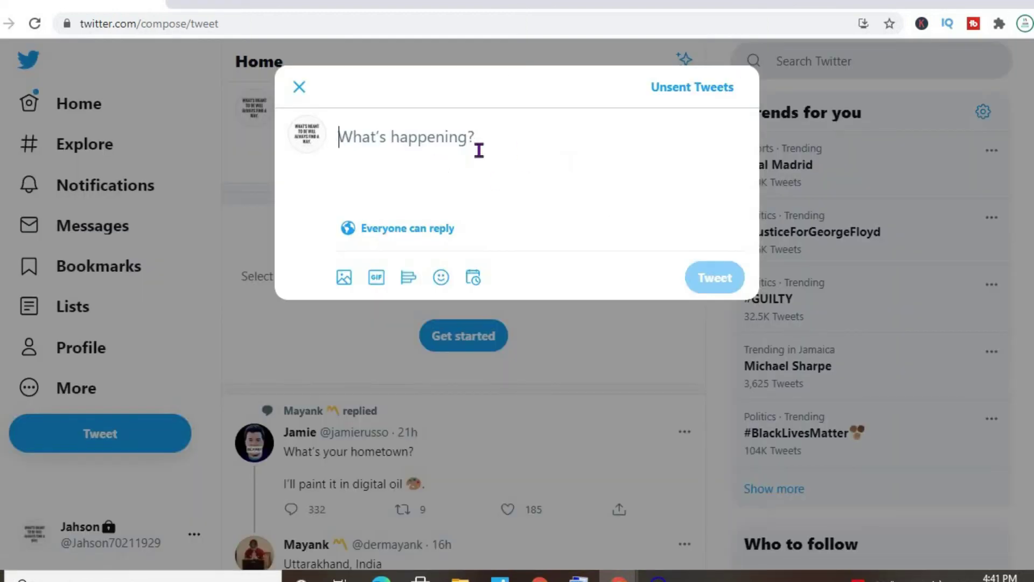
type("test")
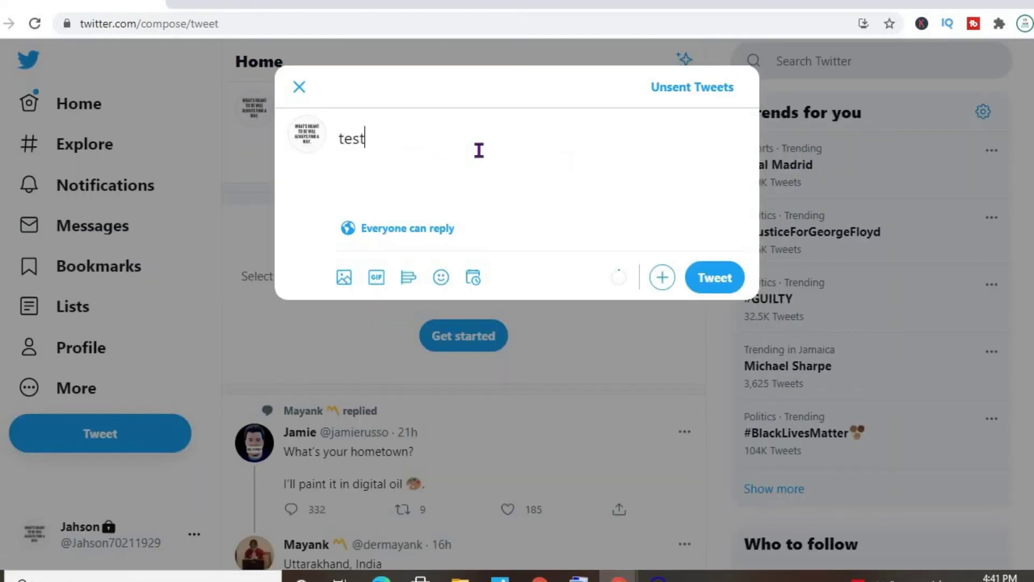
type("ed")
left_click(298, 88)
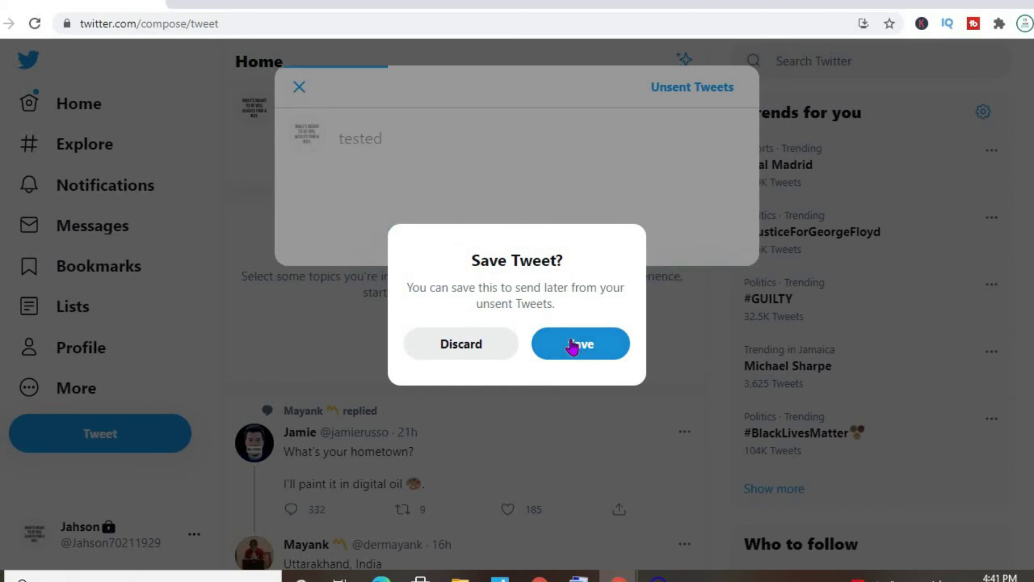
left_click(573, 346)
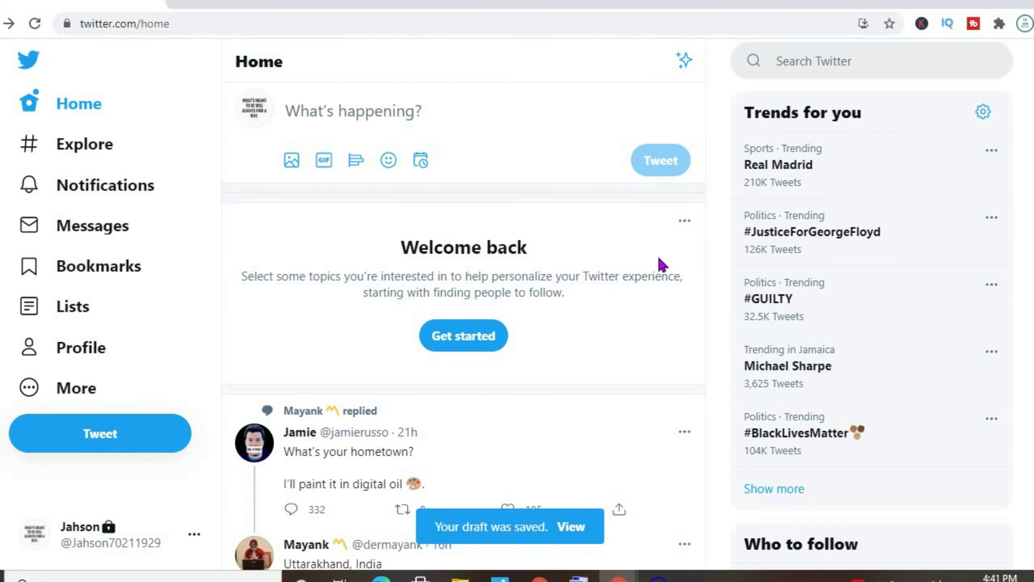